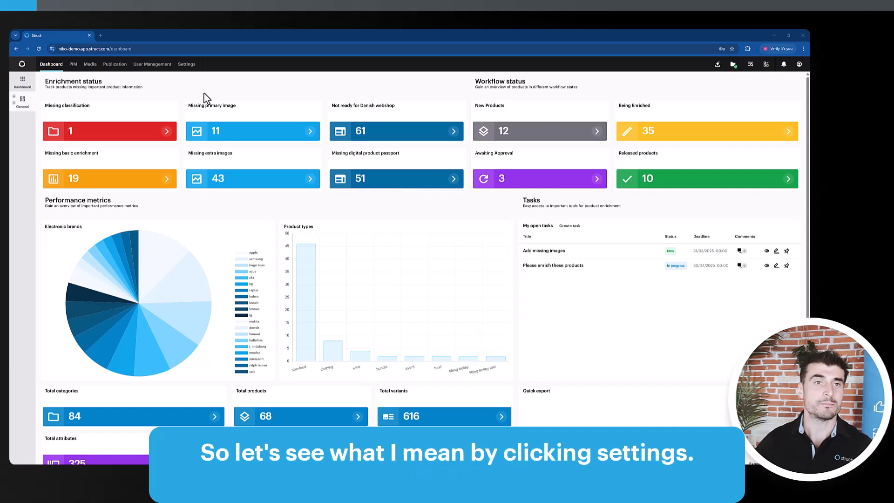
Open the business rules in the data governance settings and start creating a new rule.
click(187, 65)
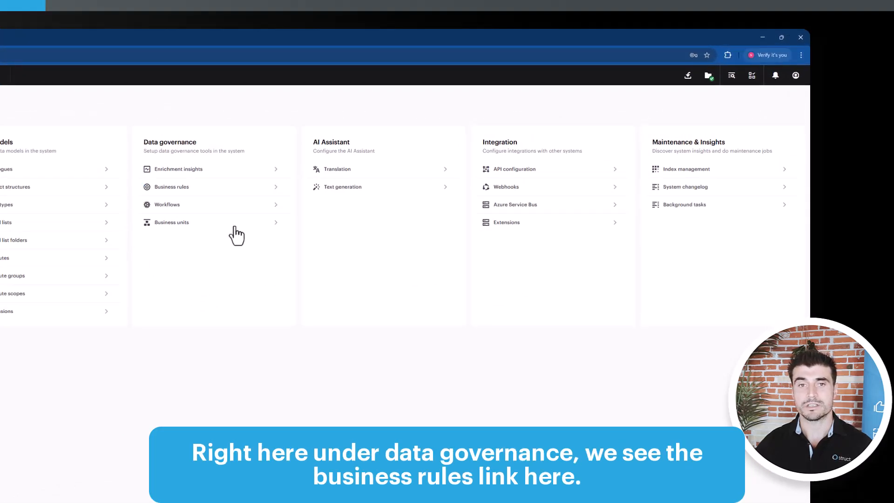
click(177, 187)
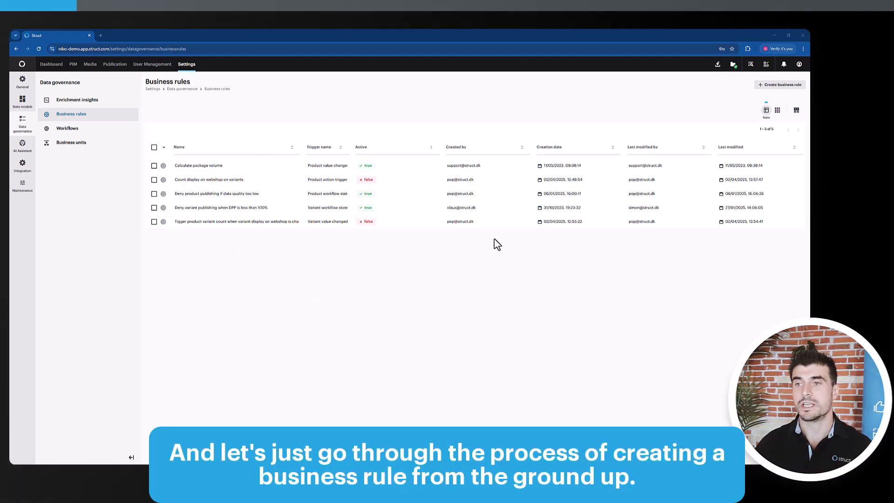
click(770, 87)
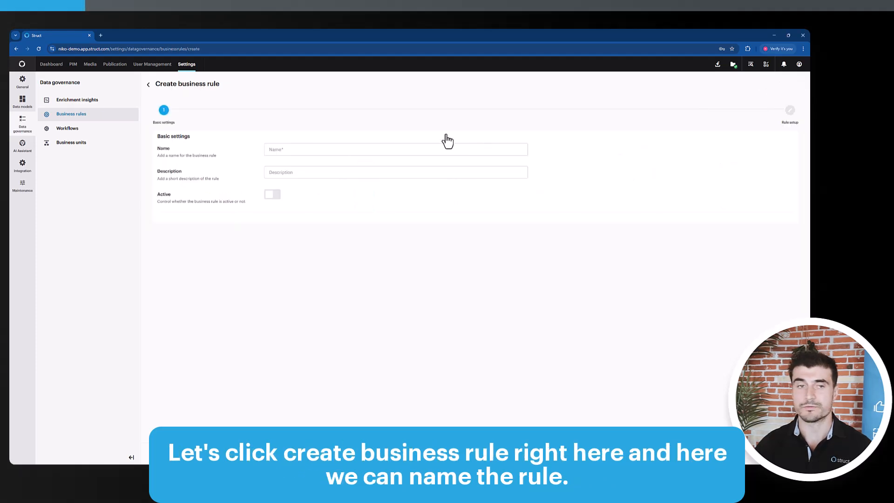
Name the business rule "Create a task for video production" and proceed to the rule setup.
click(368, 149)
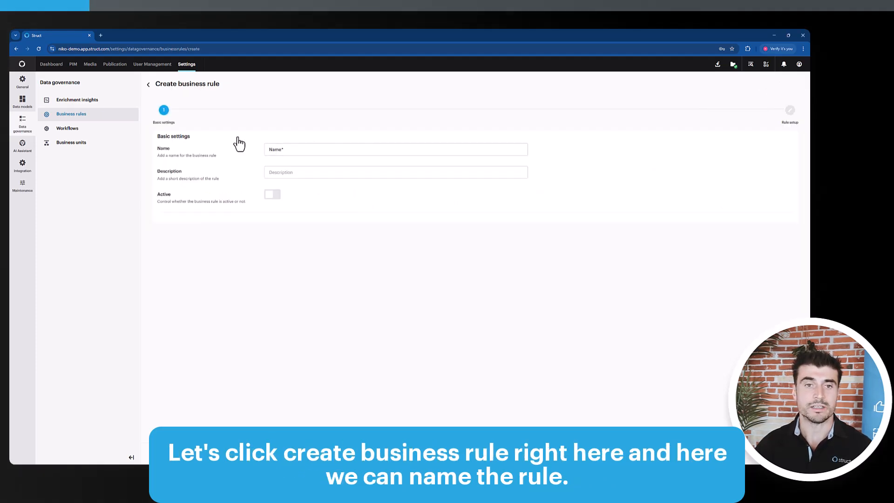
click(328, 153)
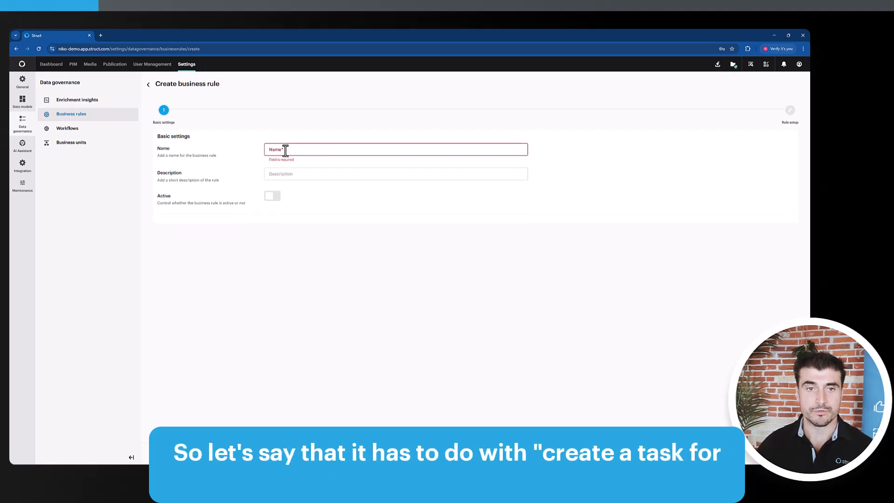
text(Create a task)
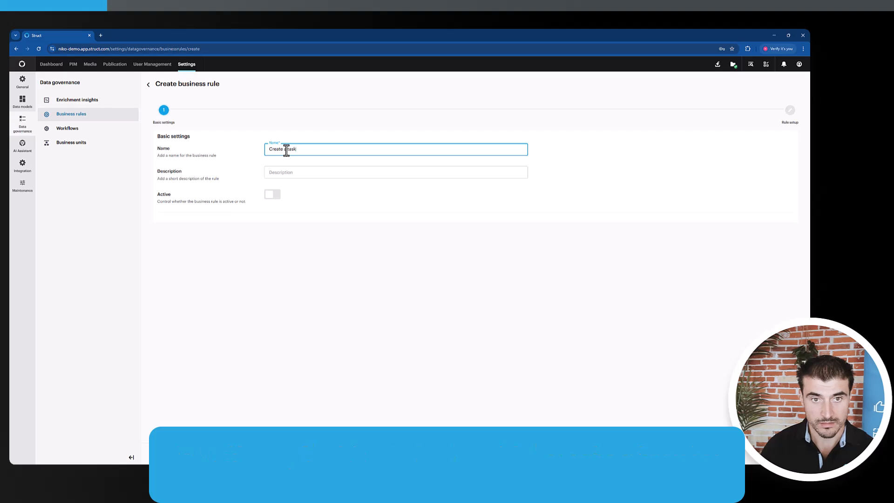
text( for video produc)
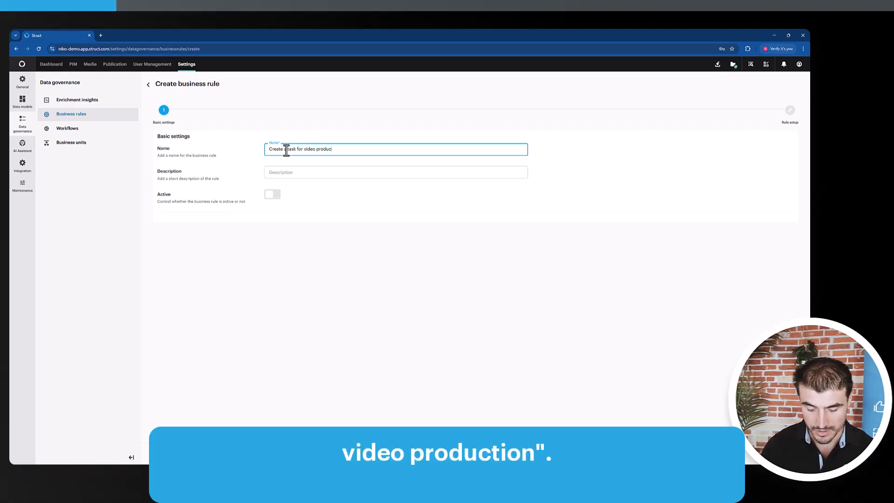
text(tion)
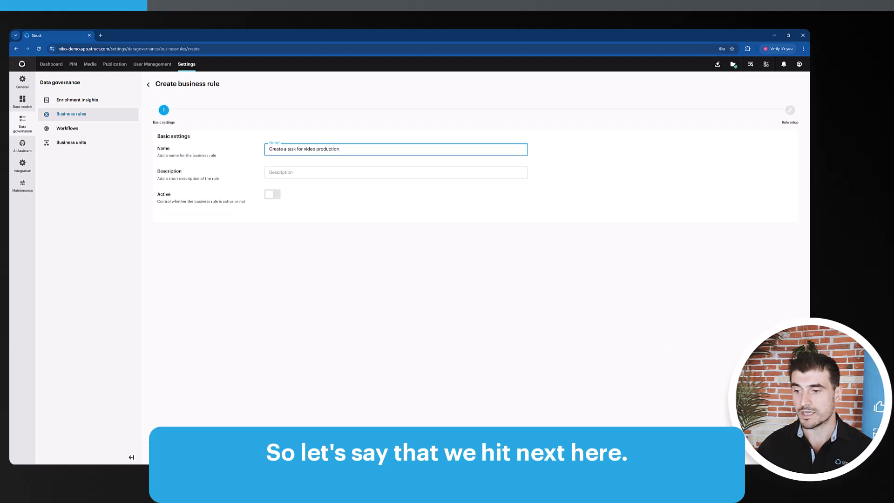
click(785, 453)
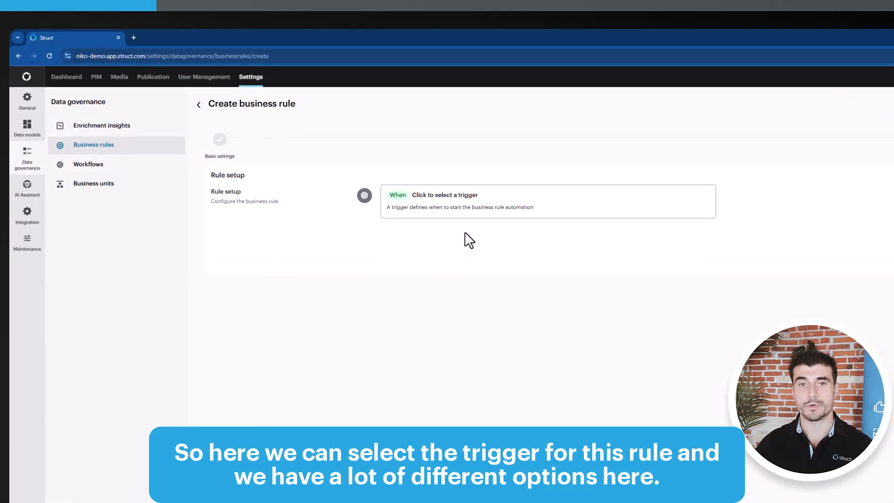
Set the rule's trigger to "Product workflow state changed", filtering the available triggers for workflow-related ones.
click(477, 208)
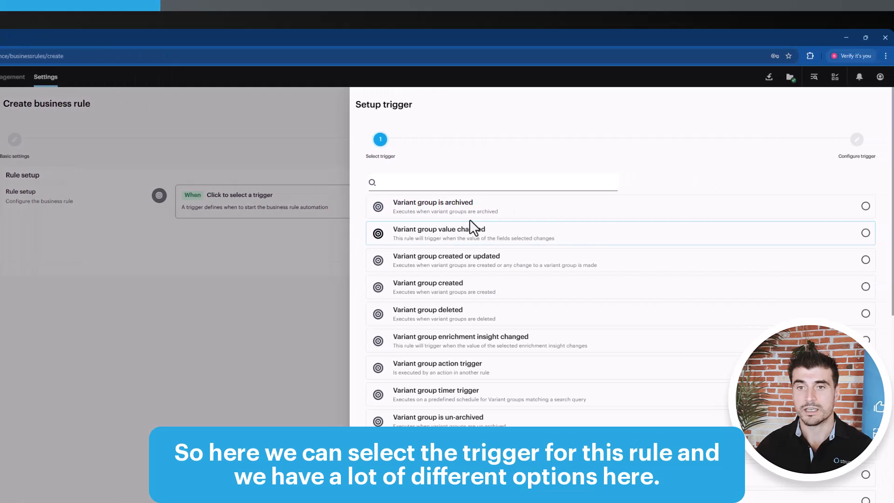
scroll(564, 347, down, 9)
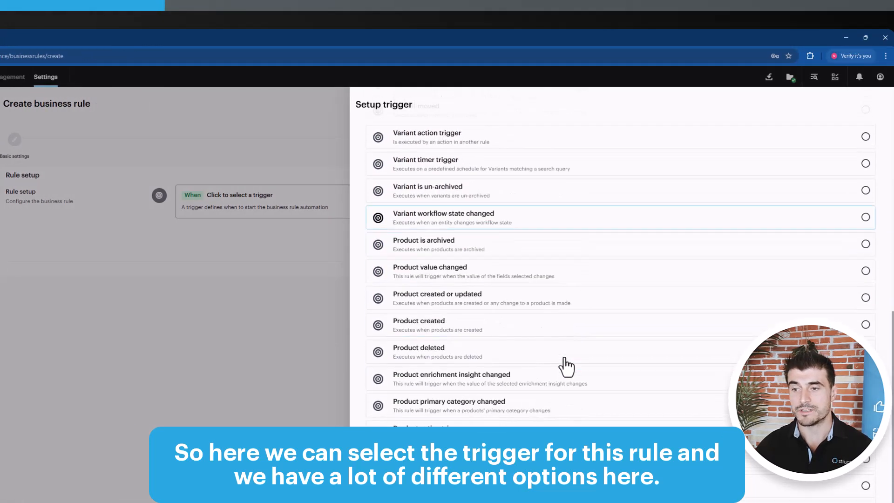
scroll(566, 381, up, 4)
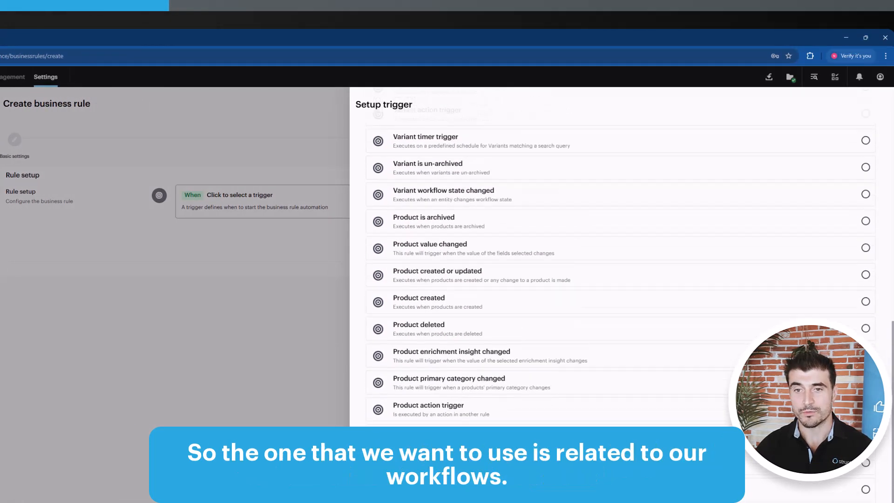
scroll(523, 414, up, 6)
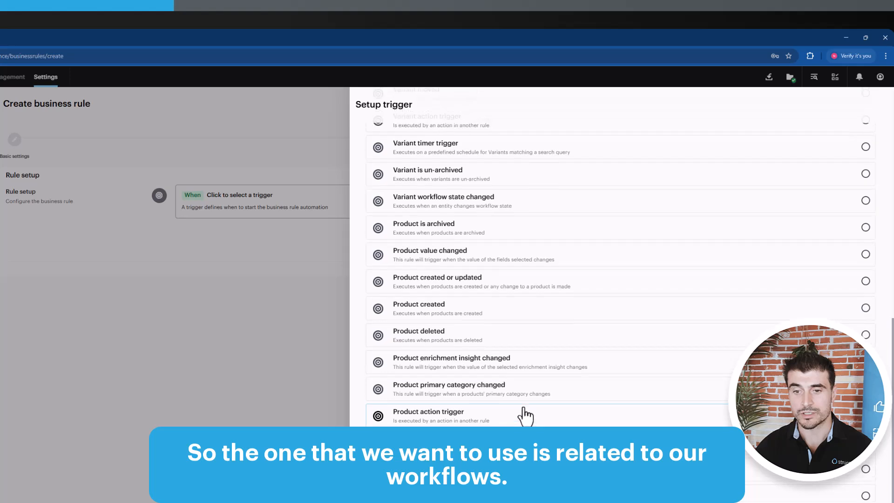
click(438, 181)
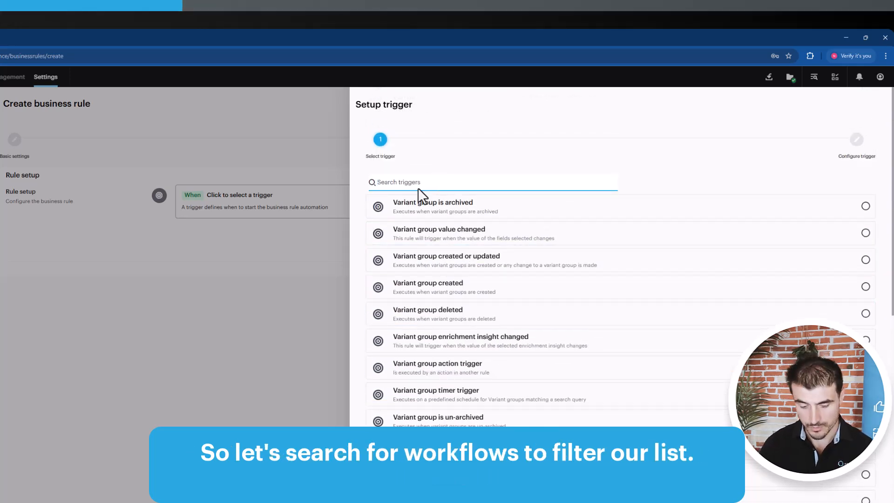
text(wor)
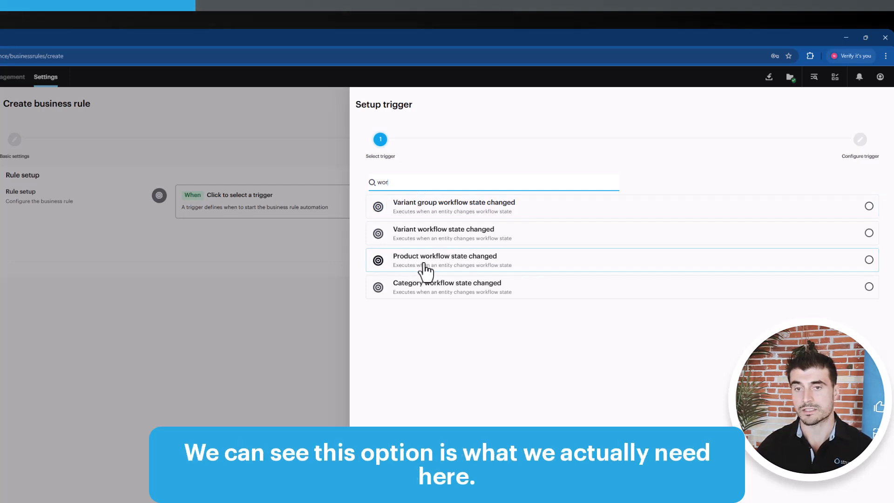
click(588, 262)
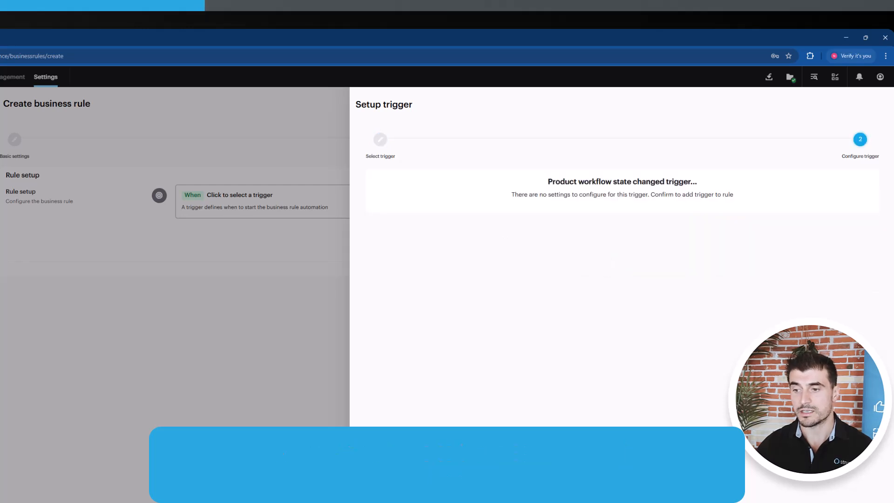
click(855, 494)
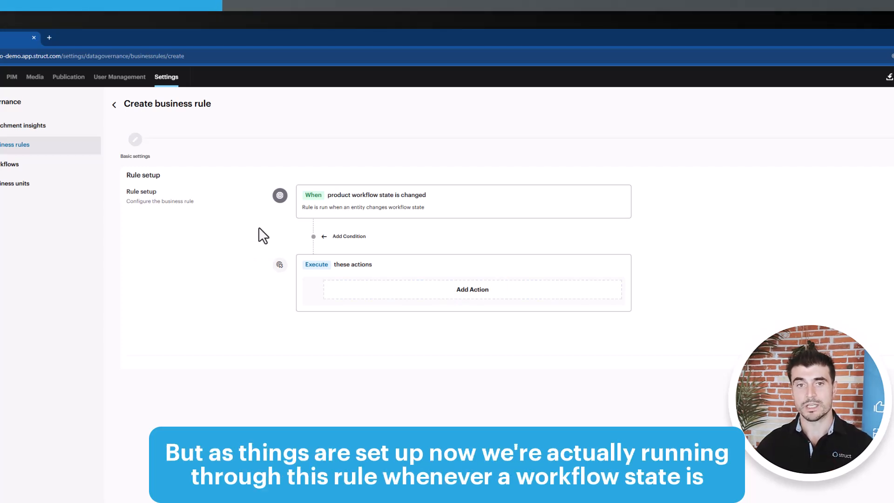
Add an "Is in workflow state" condition to the rule with the state "Product Workflow - New products".
click(349, 239)
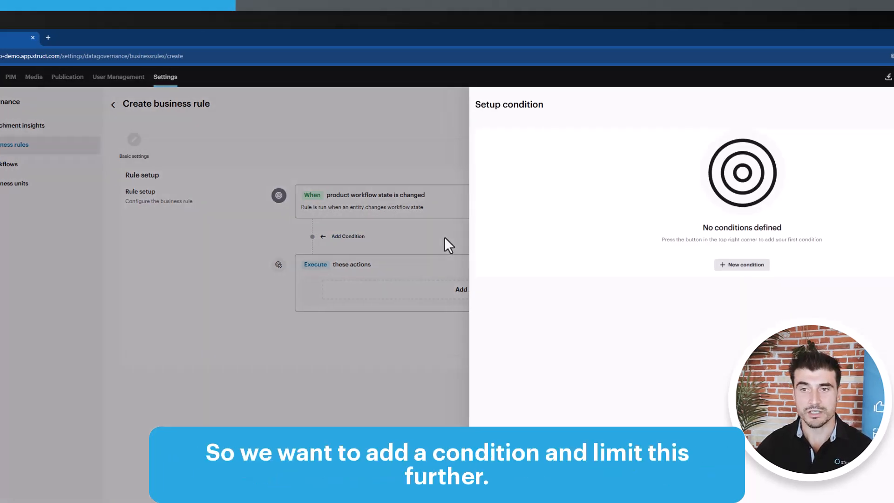
click(674, 266)
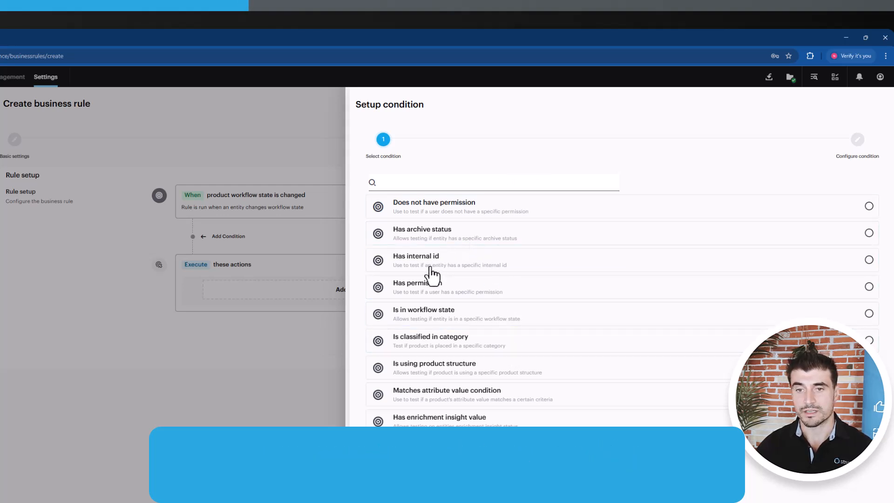
click(486, 322)
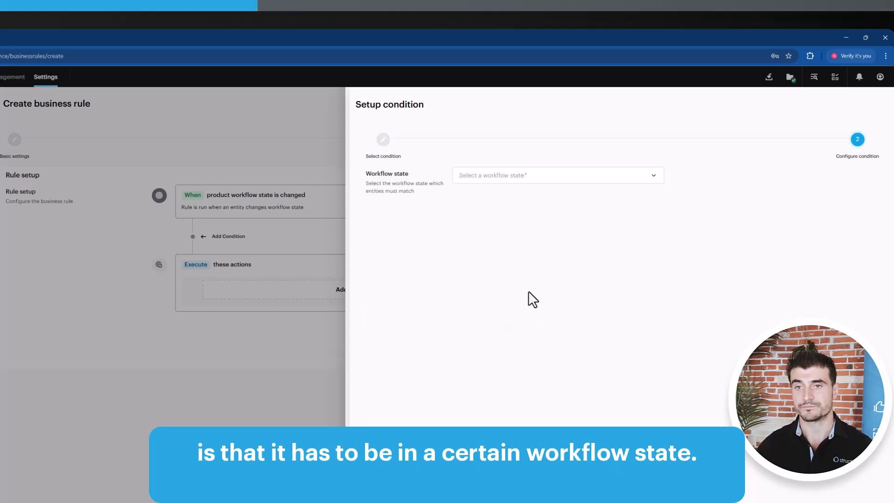
click(545, 172)
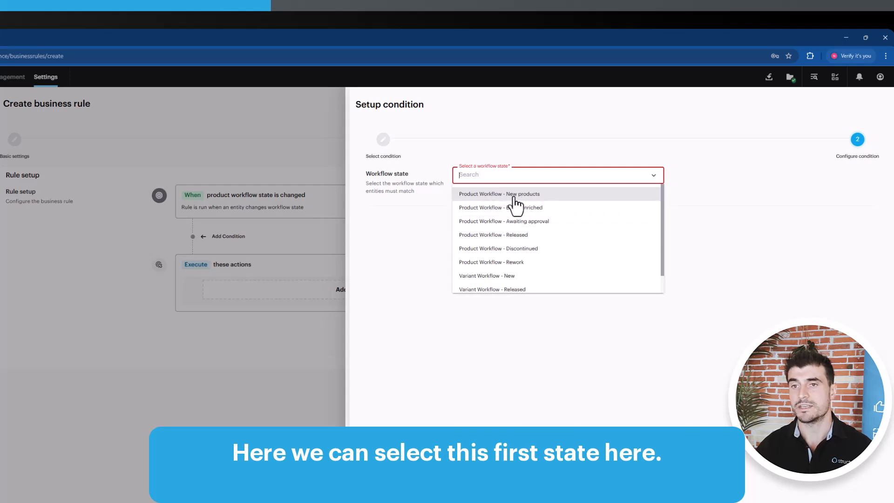
click(520, 197)
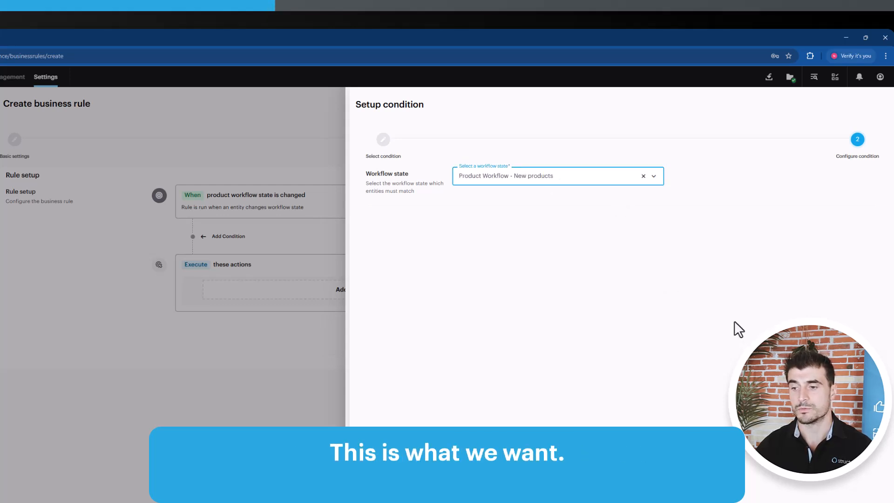
click(862, 485)
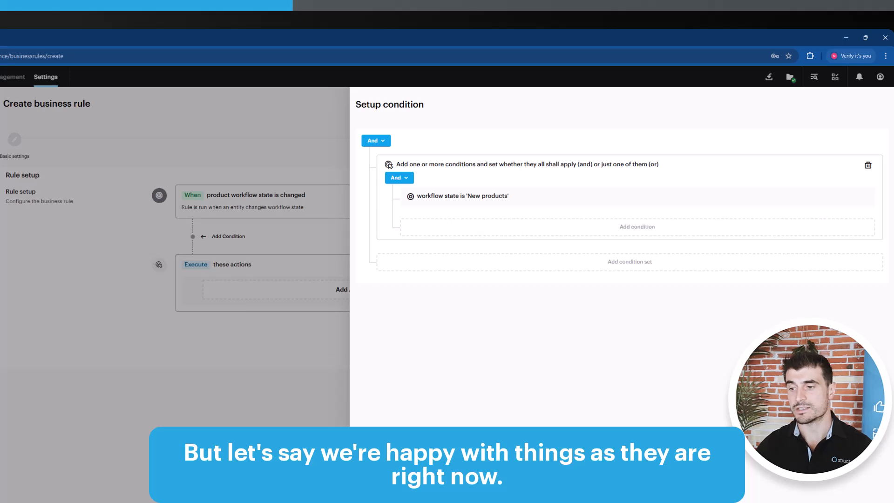
click(862, 485)
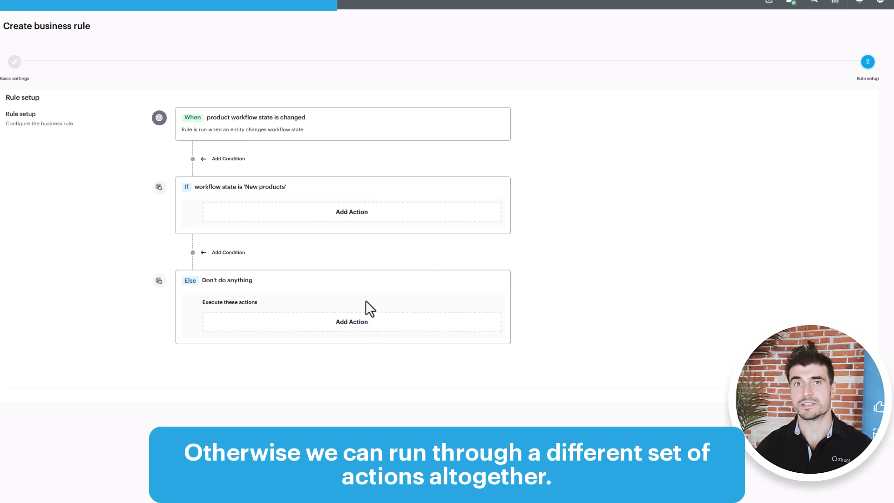
Review the available actions for the "New products" condition and choose "Create a task".
click(351, 214)
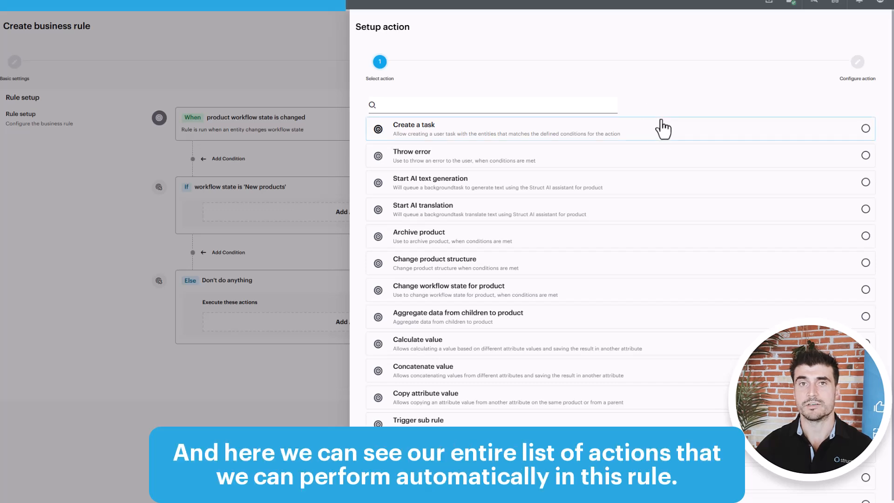
scroll(637, 197, down, 1)
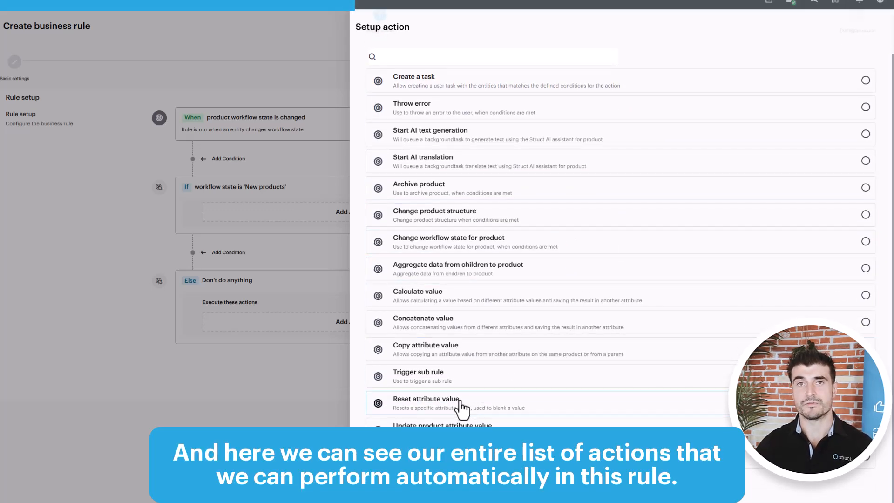
scroll(487, 358, up, 1)
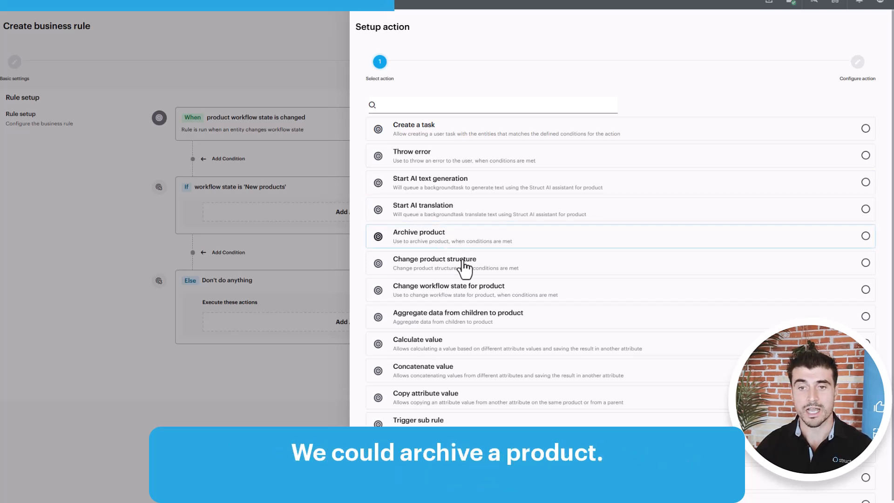
scroll(511, 303, down, 1)
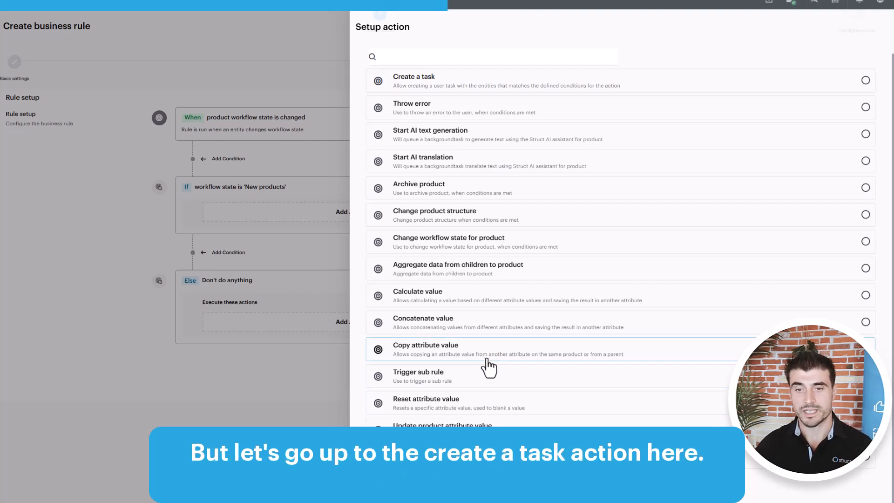
scroll(483, 345, up, 1)
scroll(482, 334, up, 1)
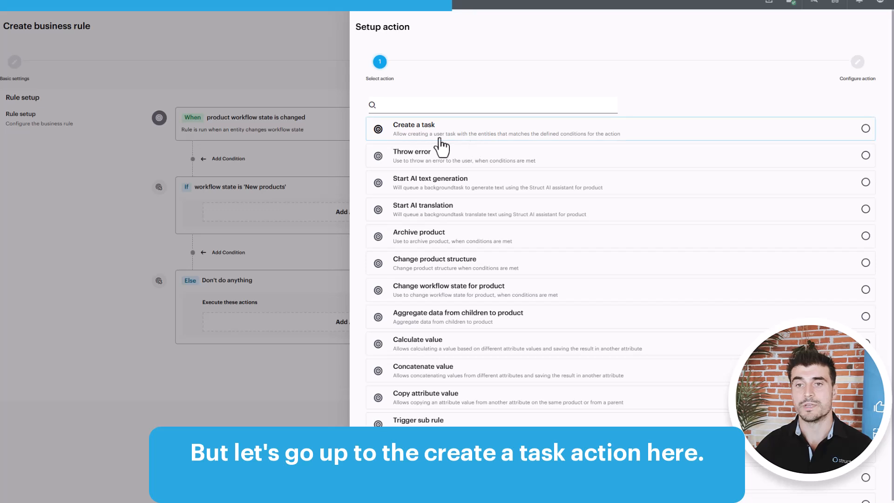
click(707, 129)
Title the task "Create video for product" and assign the listed individual user as the responsible person.
click(551, 97)
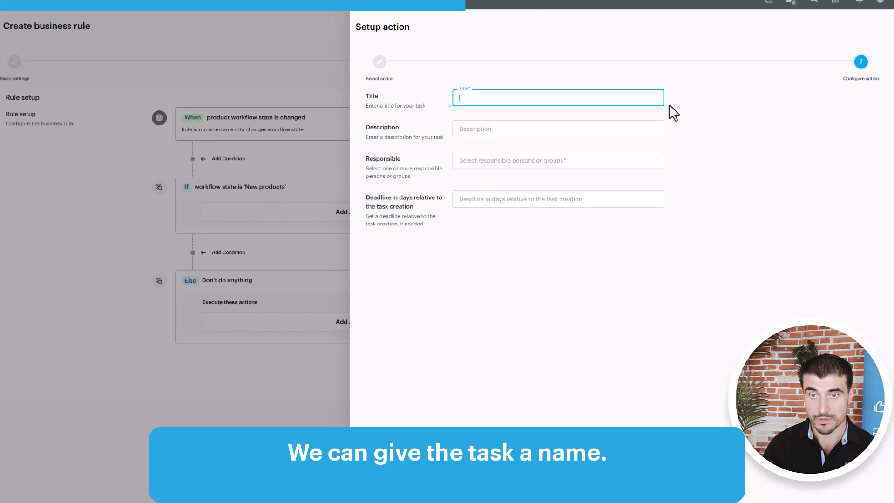
text(Create video)
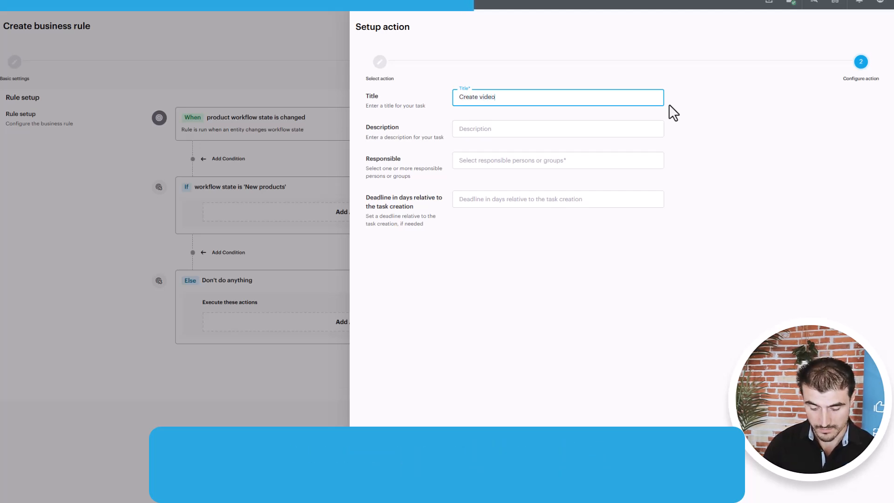
text( for product)
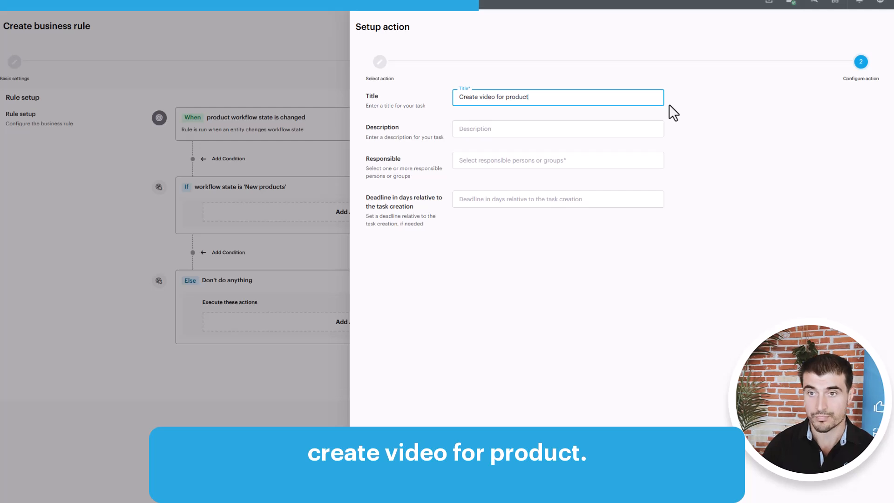
click(572, 160)
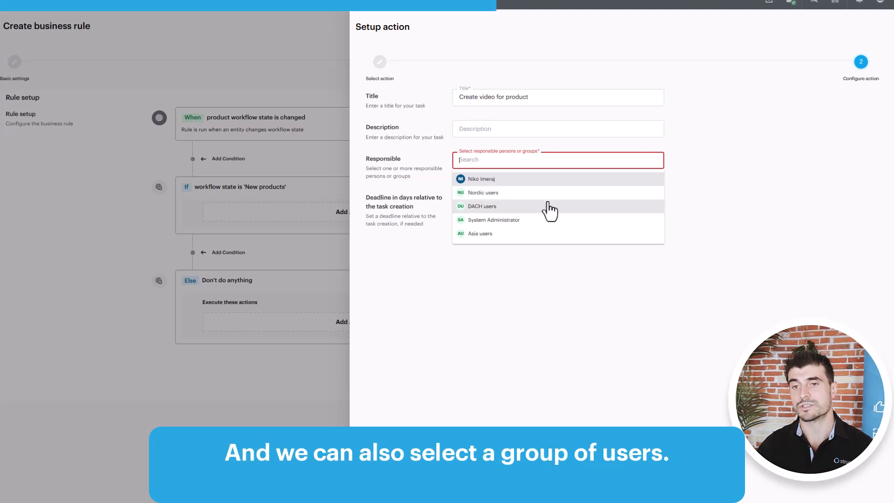
click(535, 179)
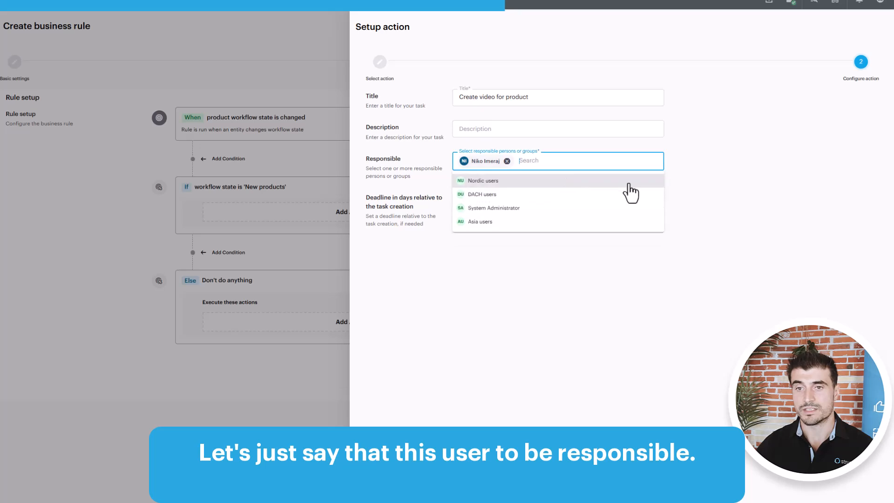
click(713, 181)
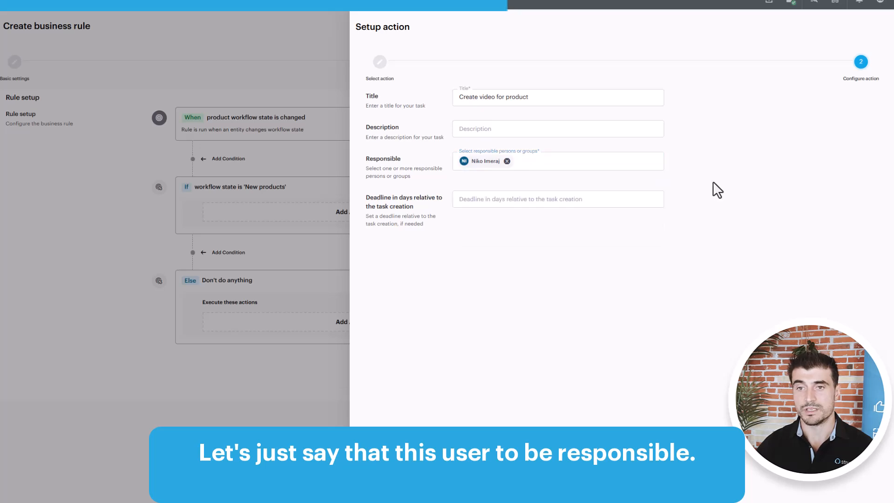
Set the task's deadline to 7 days relative to its creation and confirm the action.
click(523, 204)
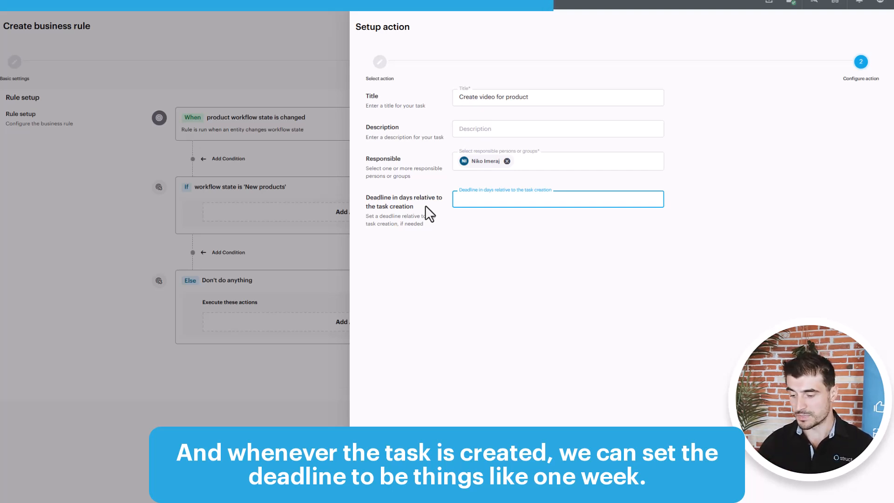
text(7)
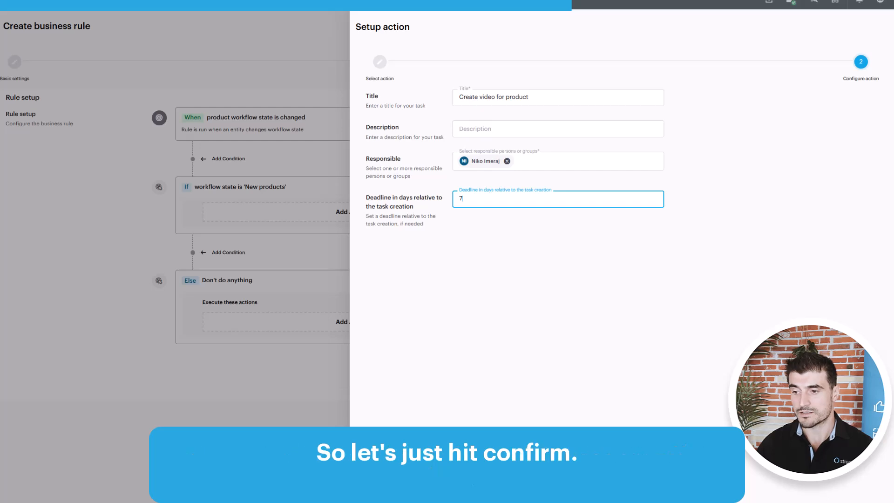
click(819, 493)
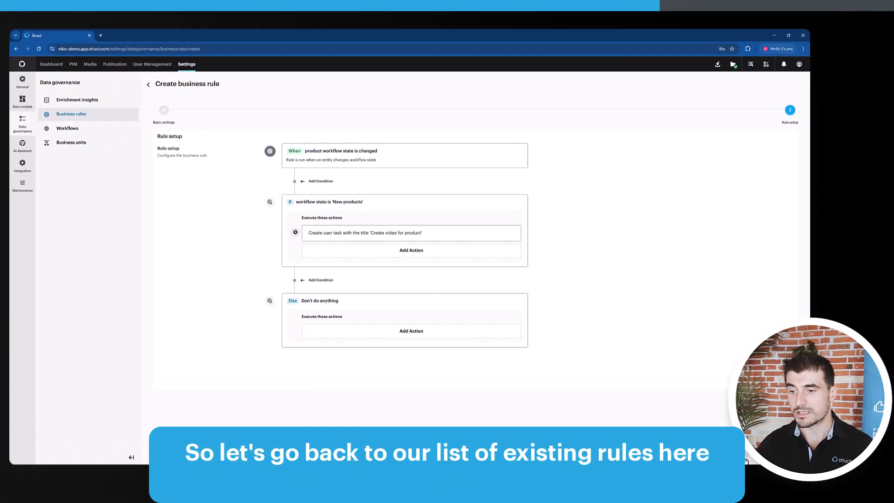
Leave the new rule's setup, return to the business rules list, and open the "Calculate package volume" rule for editing.
click(745, 459)
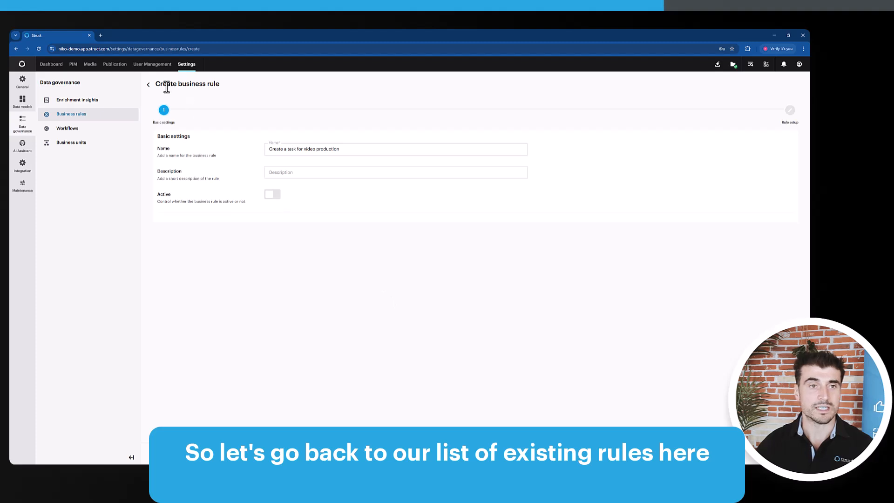
click(148, 84)
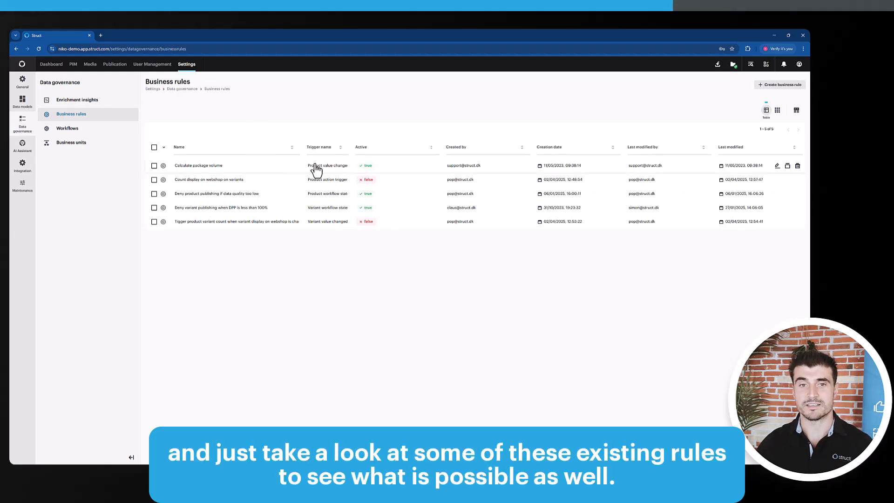
click(776, 167)
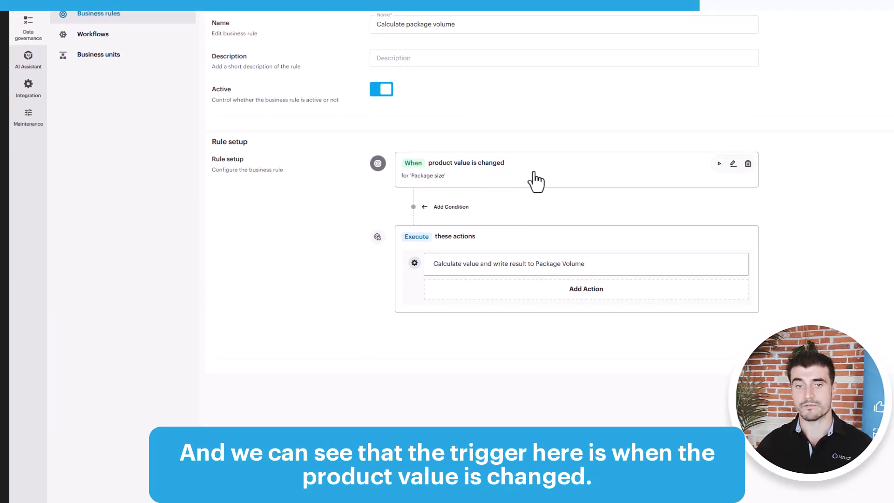
Examine which attributes trigger the "Calculate package volume" rule and how its action calculates the Package Volume, closing each setup view without changes.
click(733, 165)
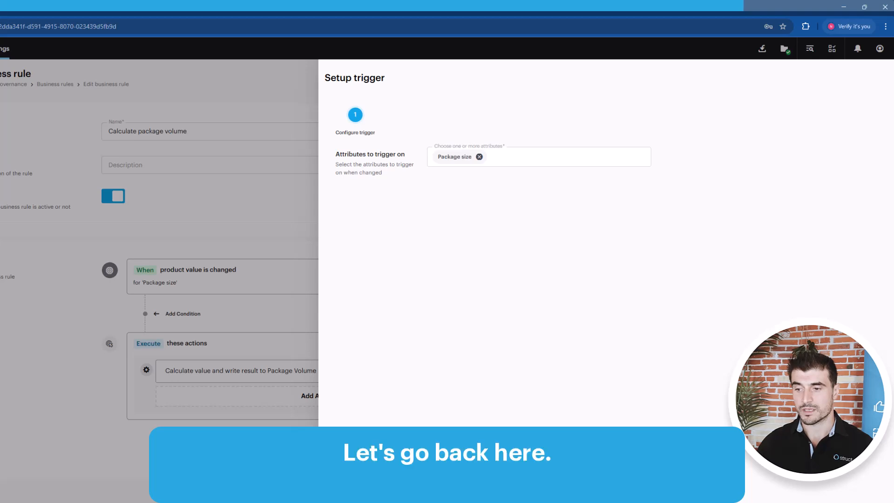
click(254, 287)
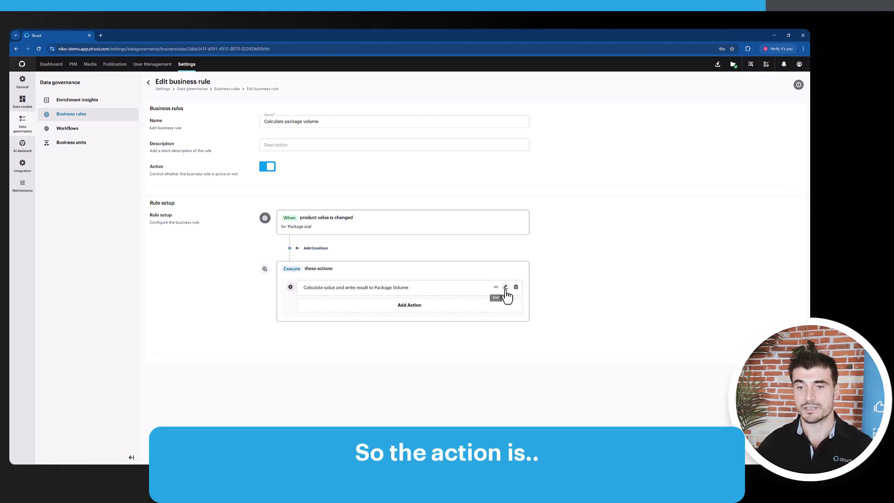
click(505, 288)
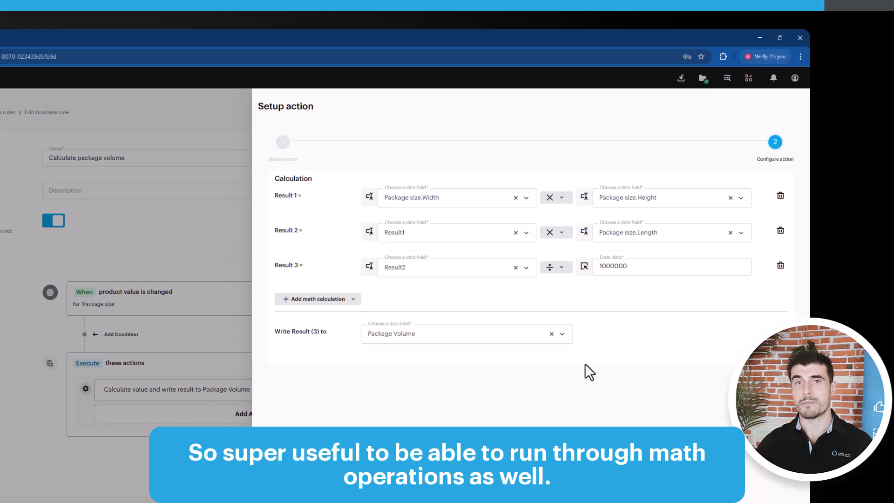
click(781, 451)
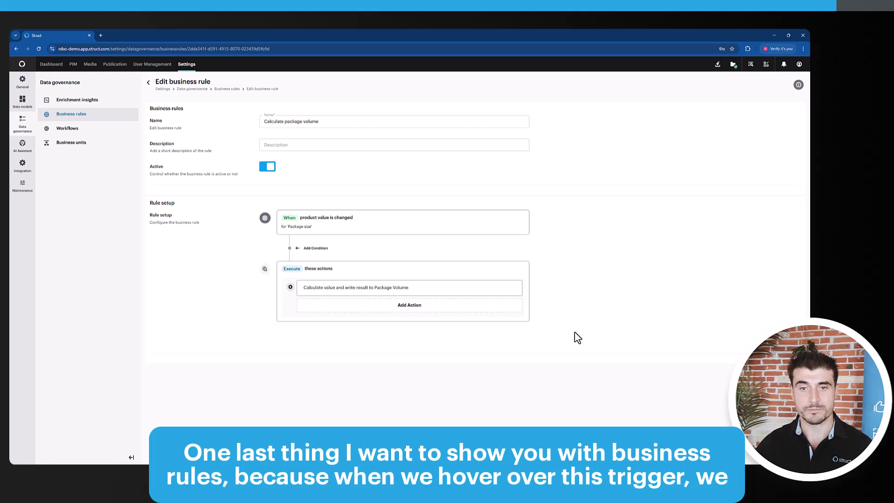
Reveal the available options for the rule's "product value is changed" trigger.
mouse_move(451, 229)
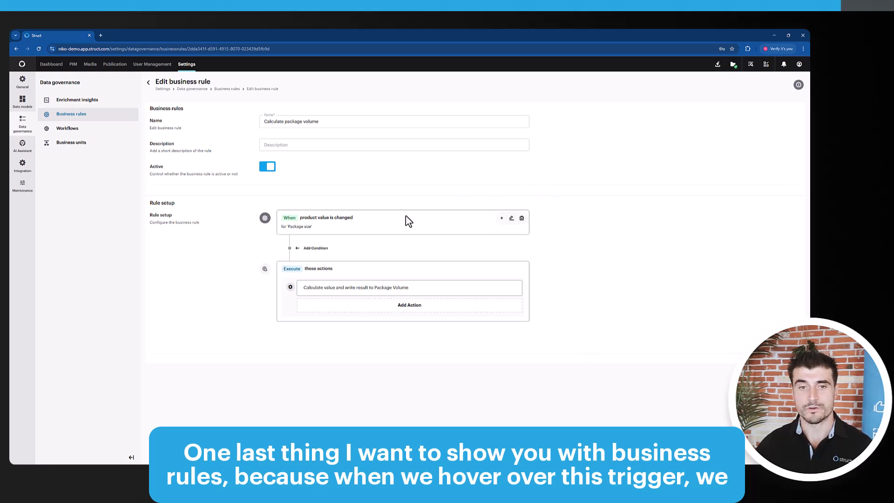